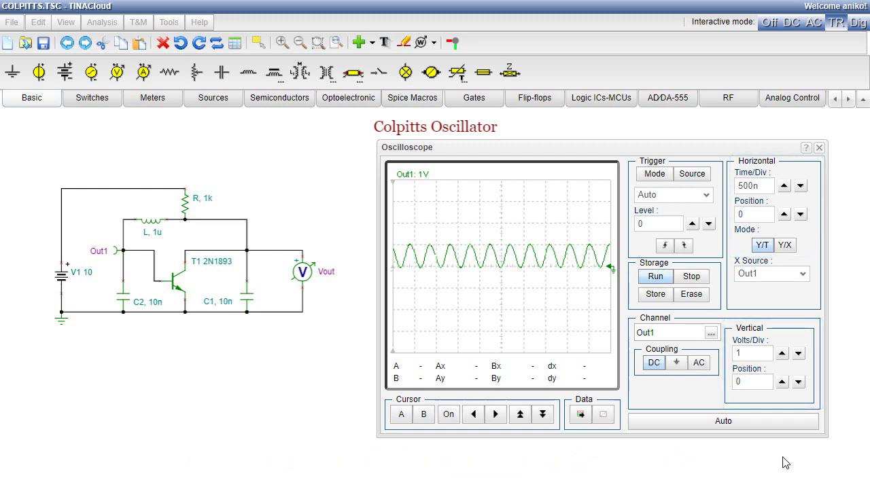
- Set the vertical scale of channel Out1 to 200m volts per division and its vertical position to -500m
{"action": "double_click", "coordinate": [741, 353]}
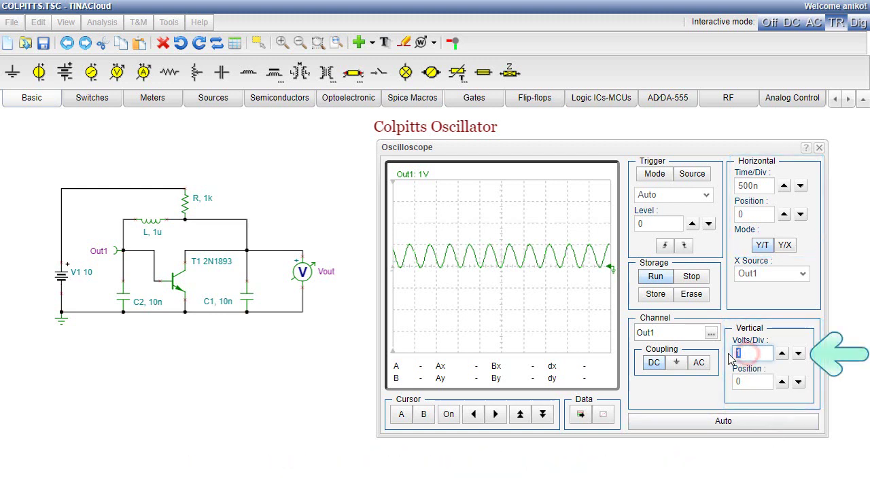
{"action": "type", "text": "200m"}
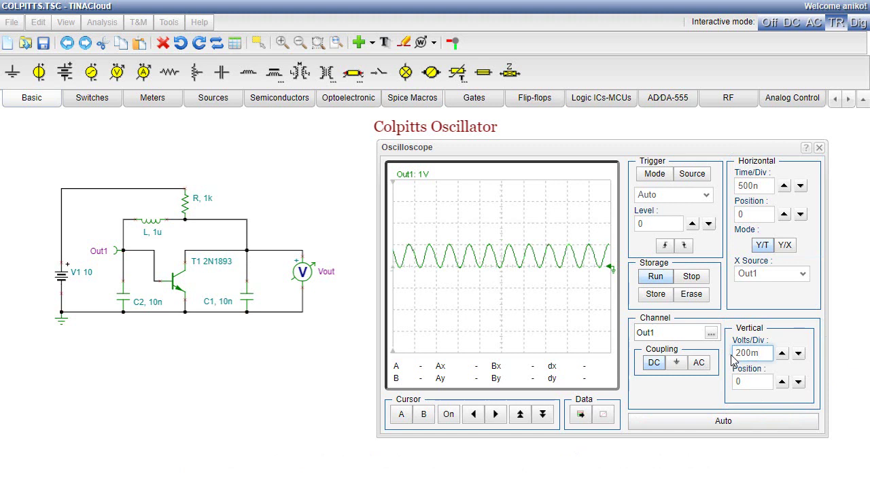
{"action": "double_click", "coordinate": [747, 381]}
{"action": "key", "text": "BackSpace"}
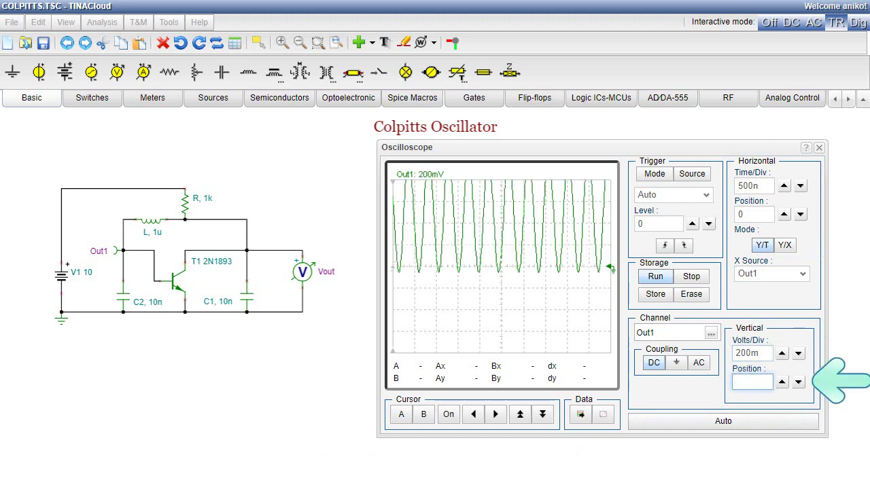
{"action": "type", "text": "-500m"}
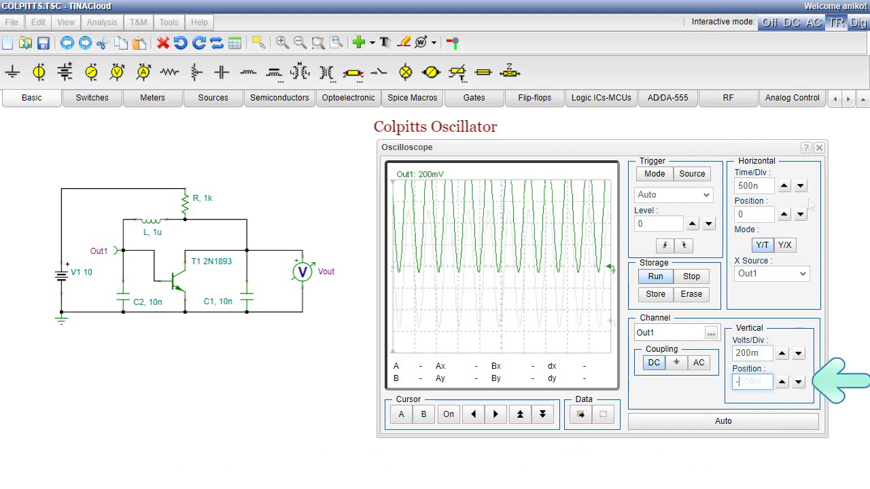
{"action": "key", "text": "Return"}
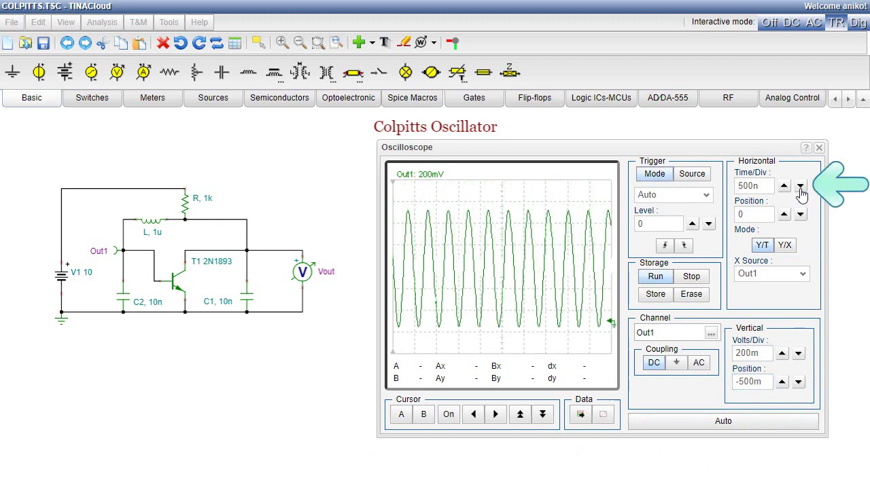
- Reduce the horizontal time scale to 100n per division and set the trigger mode to Normal
{"action": "left_click", "coordinate": [799, 188]}
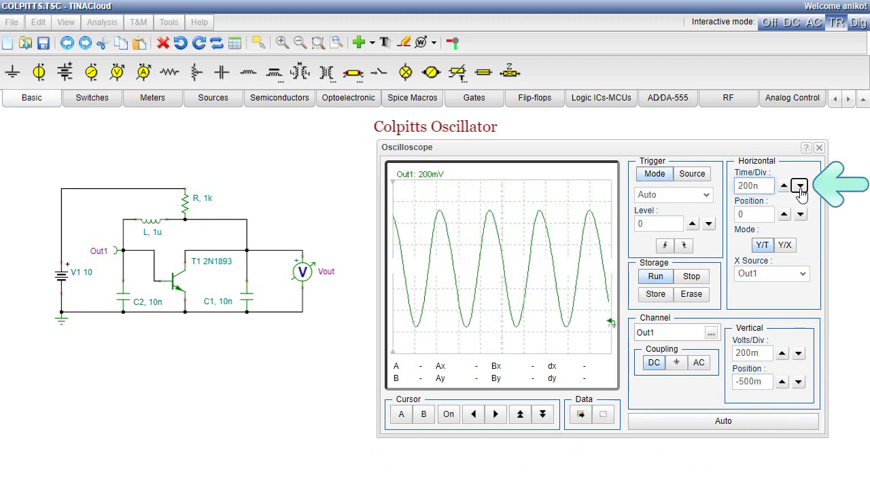
{"action": "left_click", "coordinate": [800, 187]}
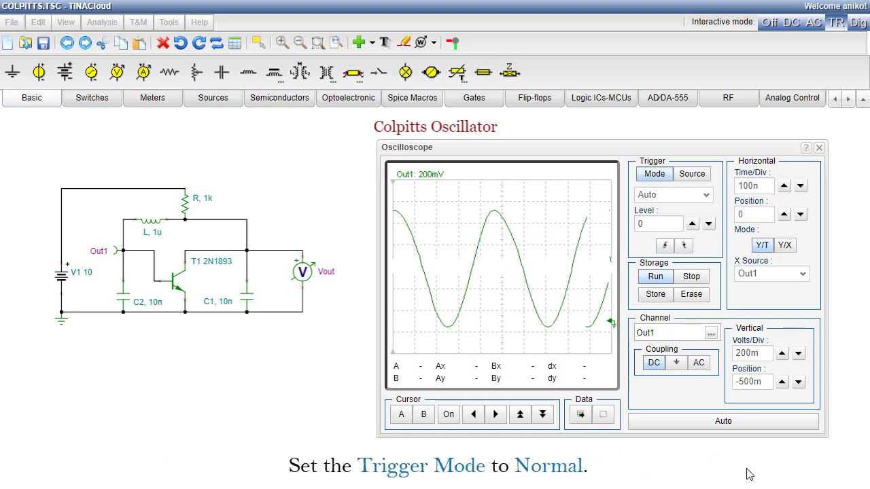
{"action": "left_click", "coordinate": [705, 197]}
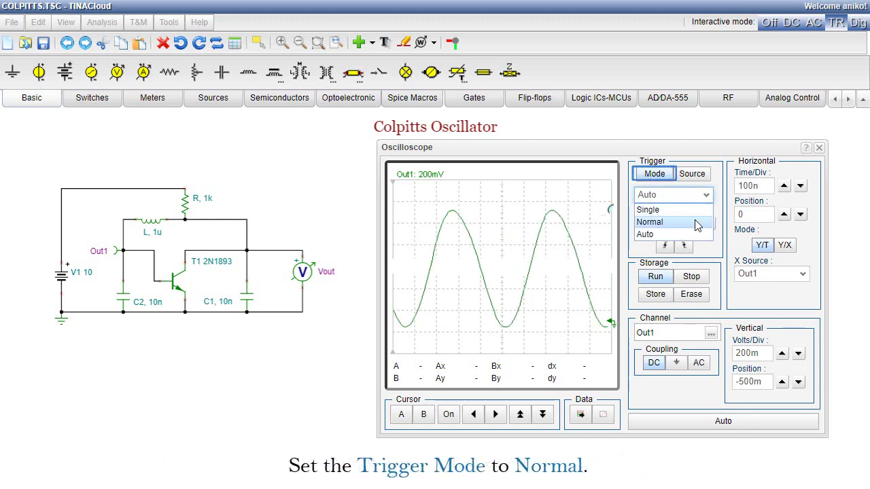
{"action": "left_click", "coordinate": [696, 225]}
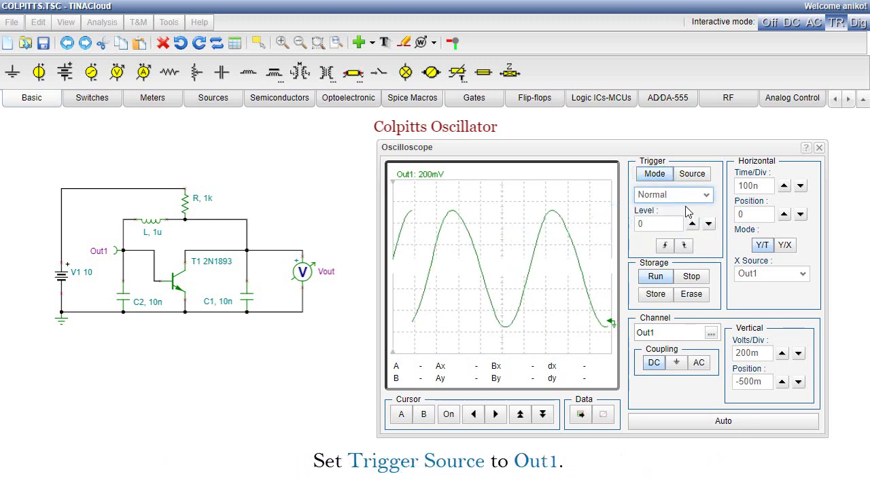
- Configure the oscilloscope to trigger on the falling edge of Out1 at a level of 300m
{"action": "left_click", "coordinate": [693, 175]}
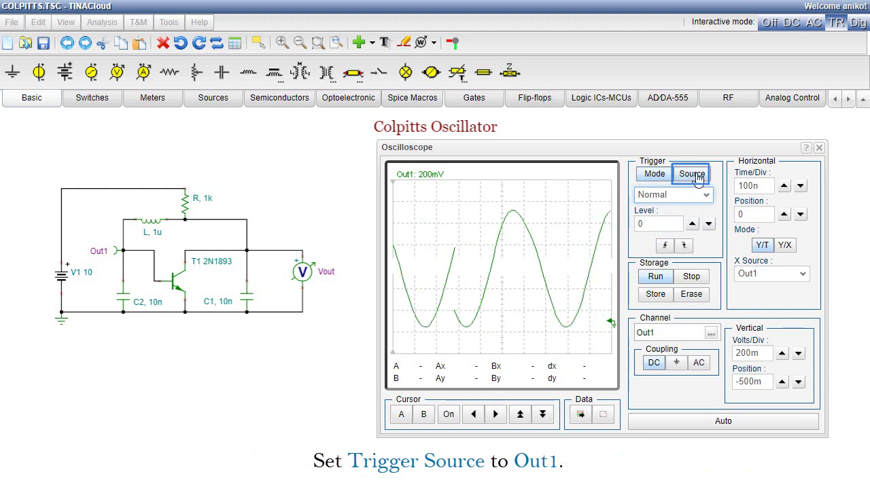
{"action": "left_click", "coordinate": [706, 195]}
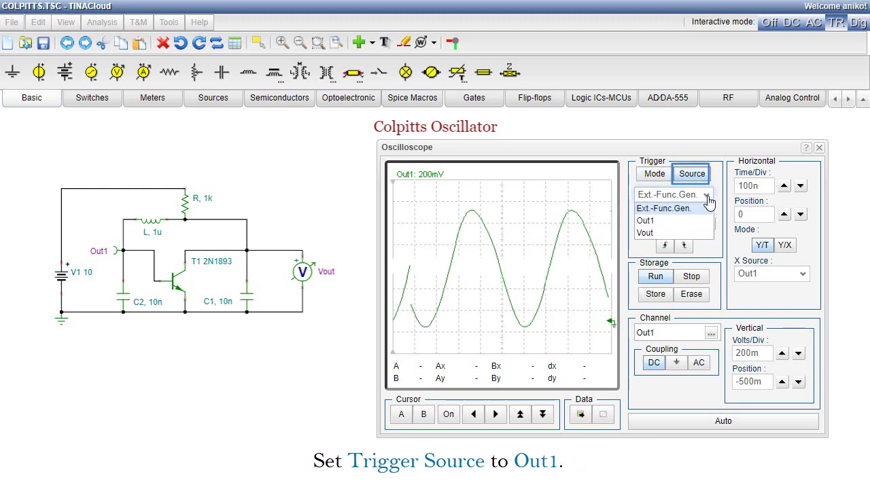
{"action": "left_click", "coordinate": [676, 222]}
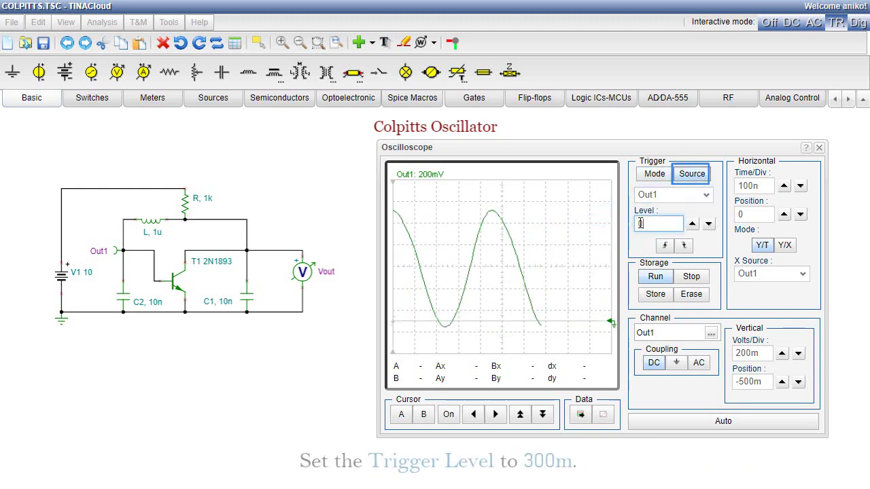
{"action": "type", "text": "300m"}
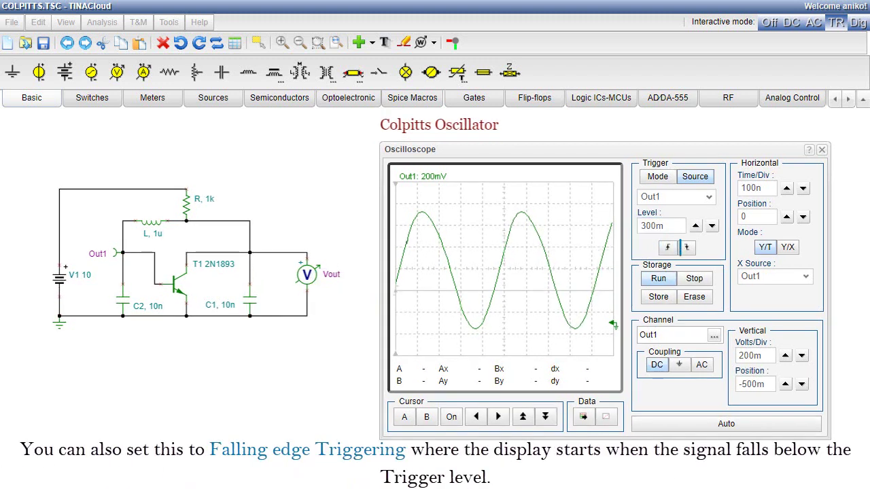
{"action": "left_click", "coordinate": [687, 248]}
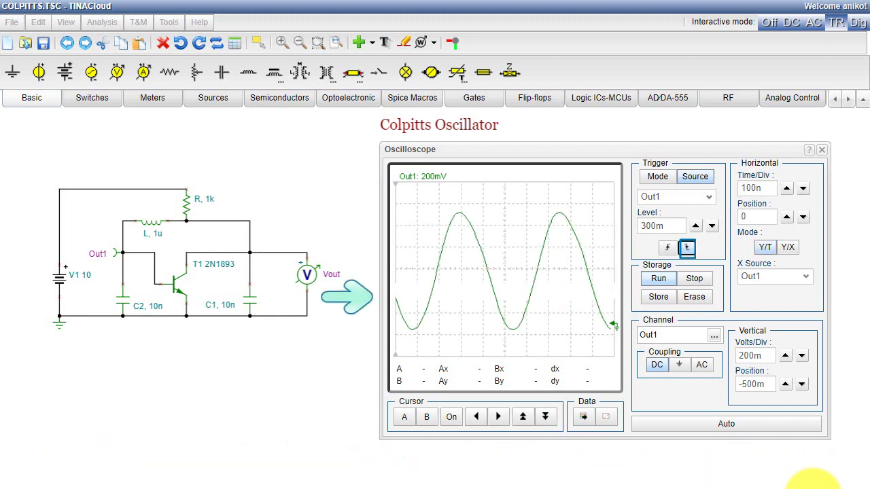
- Add the Vout channel to the oscilloscope display with 200m volts per division and a vertical position of -500m
{"action": "left_click", "coordinate": [713, 336]}
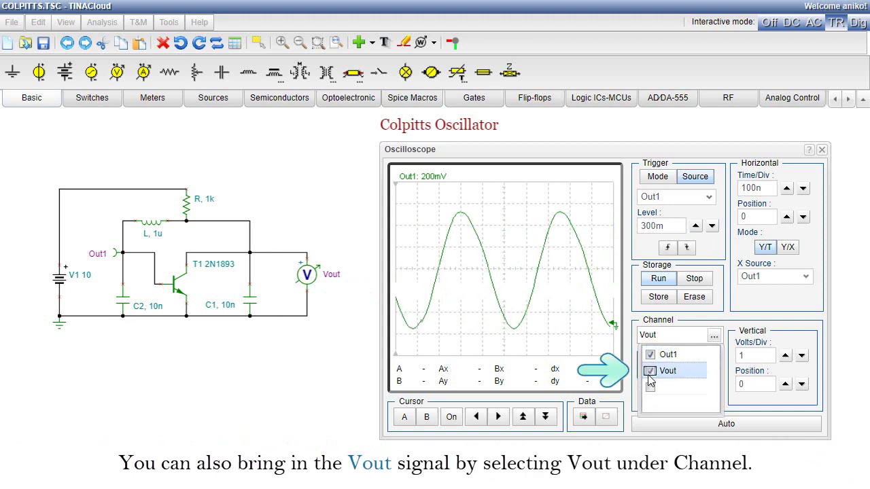
{"action": "left_click", "coordinate": [777, 454]}
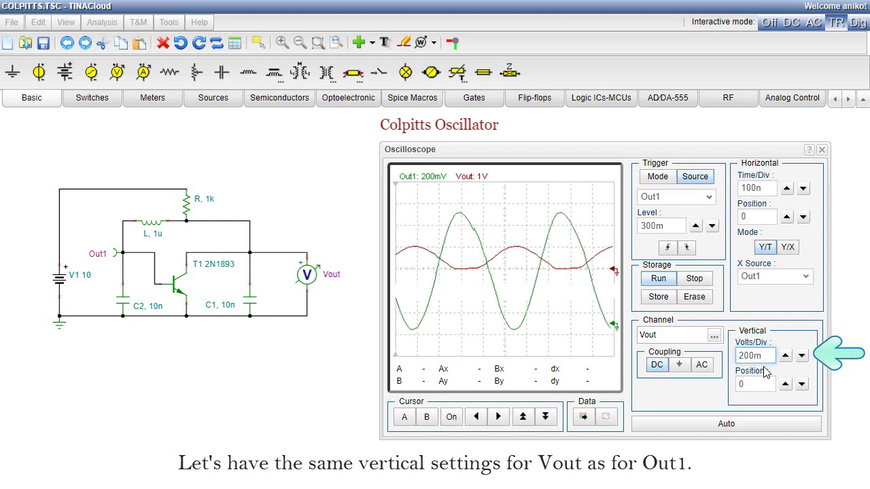
{"action": "left_click", "coordinate": [741, 385]}
{"action": "type", "text": "-500m"}
{"action": "key", "text": "Return"}
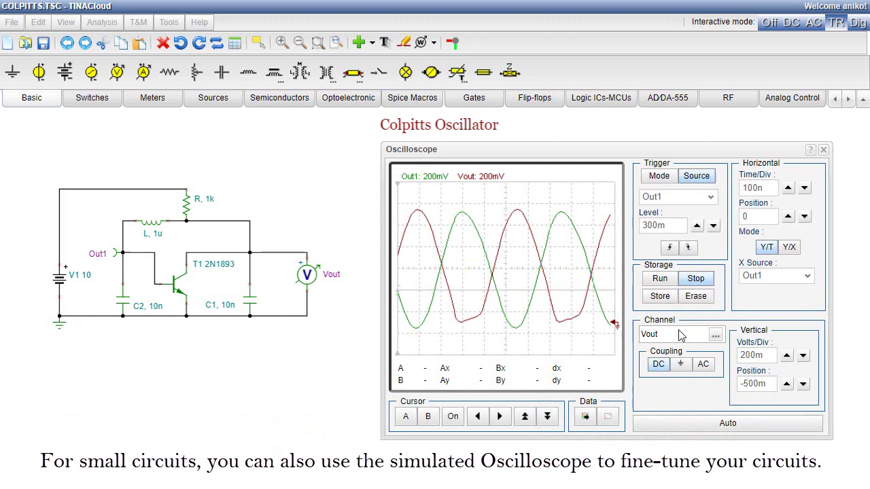
- Restart the stopped oscilloscope so the waveforms are simulated live again
{"action": "left_click", "coordinate": [661, 281]}
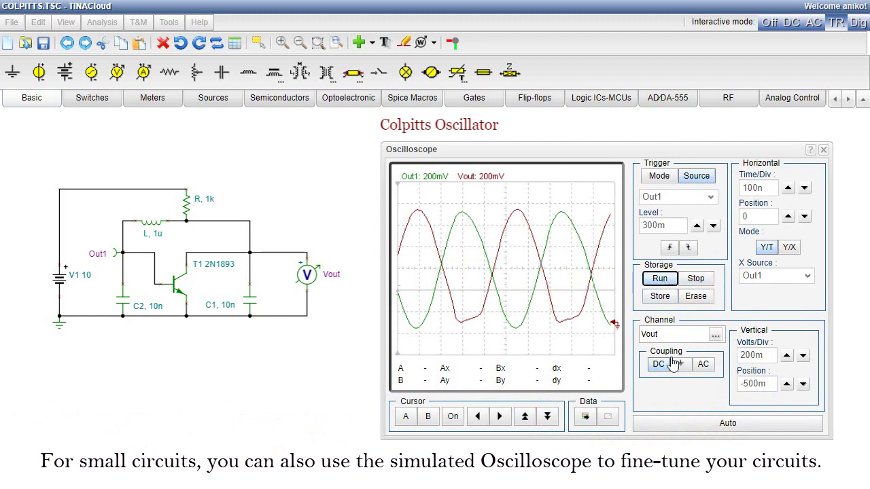
{"action": "left_click", "coordinate": [679, 429]}
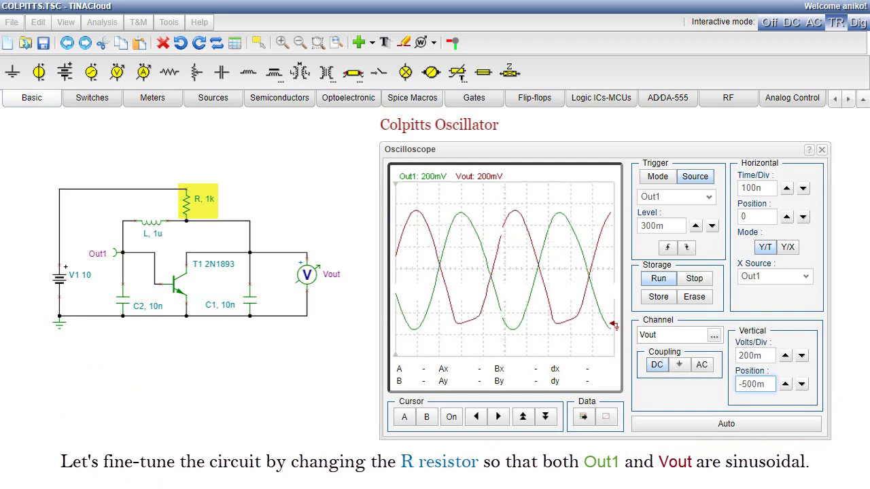
{"action": "left_click", "coordinate": [219, 429]}
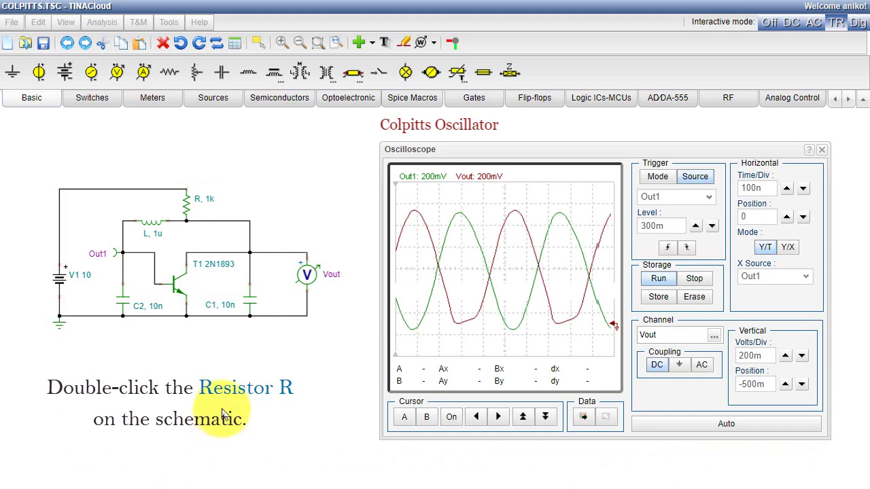
- Set the adjustment step of resistor R to 500 ohms and raise its resistance to 5k in those steps
{"action": "double_click", "coordinate": [190, 207]}
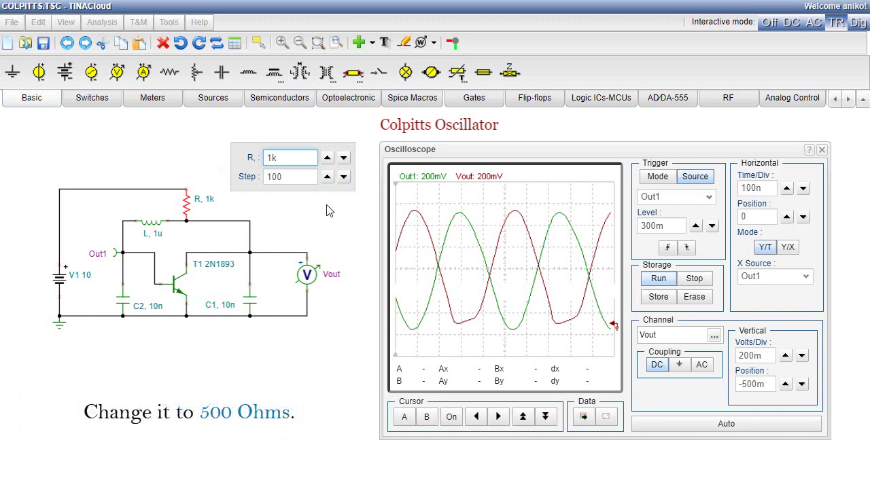
{"action": "left_click", "coordinate": [281, 177]}
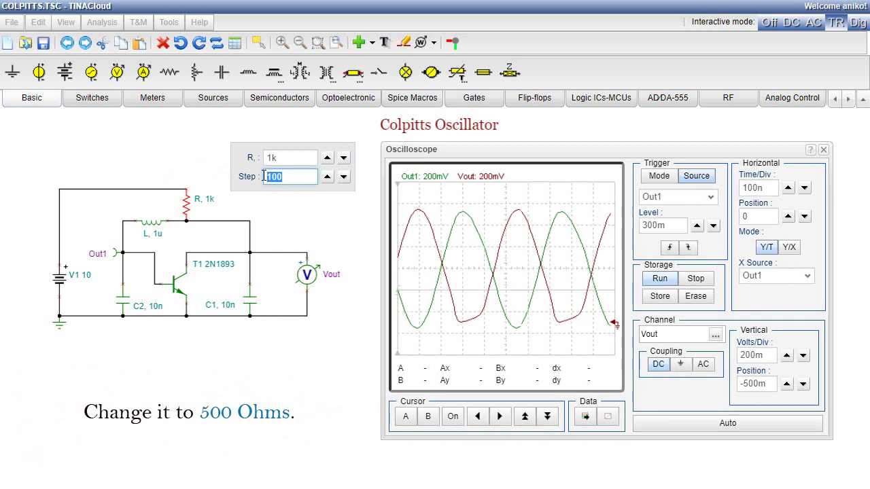
{"action": "type", "text": "500"}
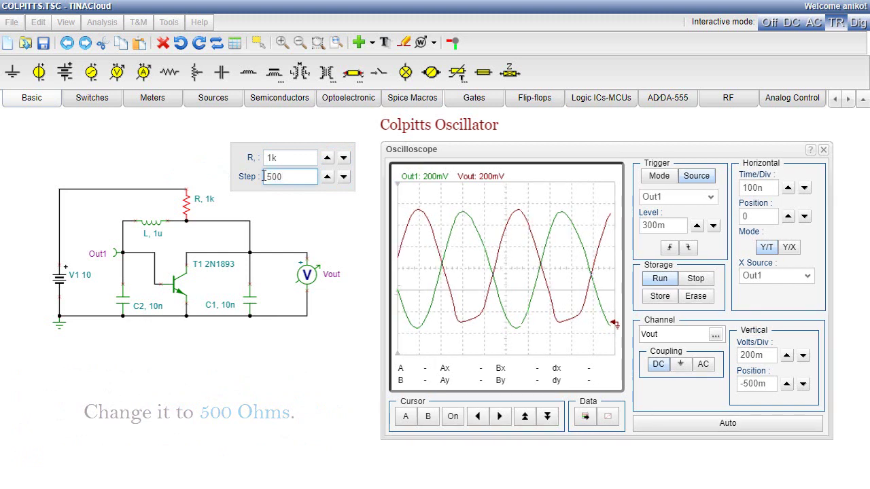
{"action": "left_click", "coordinate": [328, 159]}
{"action": "left_click", "coordinate": [328, 159]}
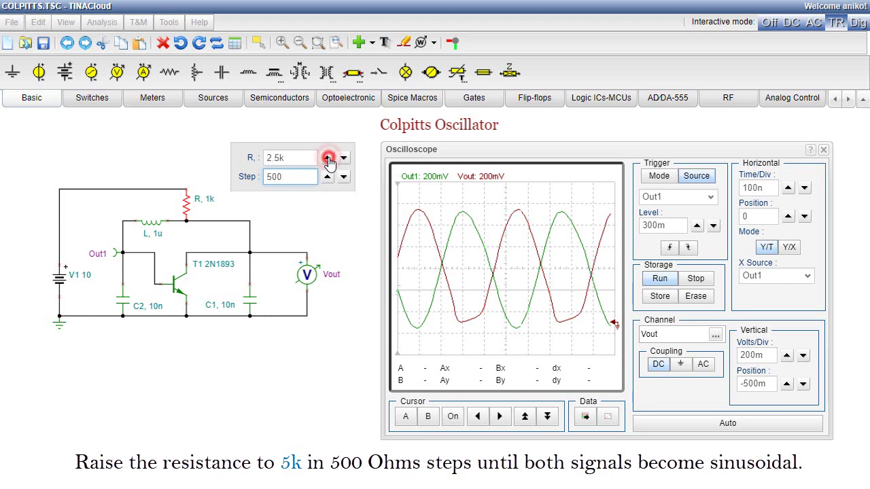
{"action": "left_click", "coordinate": [327, 158]}
{"action": "left_click", "coordinate": [327, 158]}
{"action": "left_click", "coordinate": [327, 159]}
{"action": "left_click", "coordinate": [327, 158]}
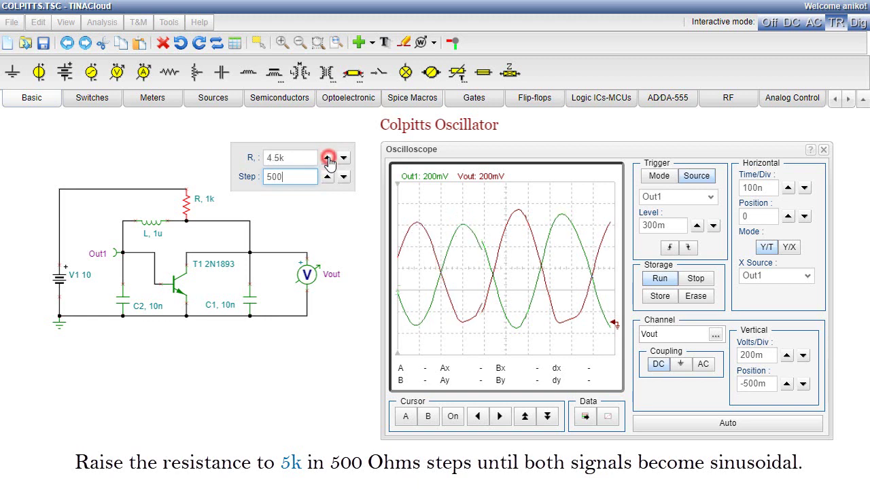
{"action": "left_click", "coordinate": [327, 158]}
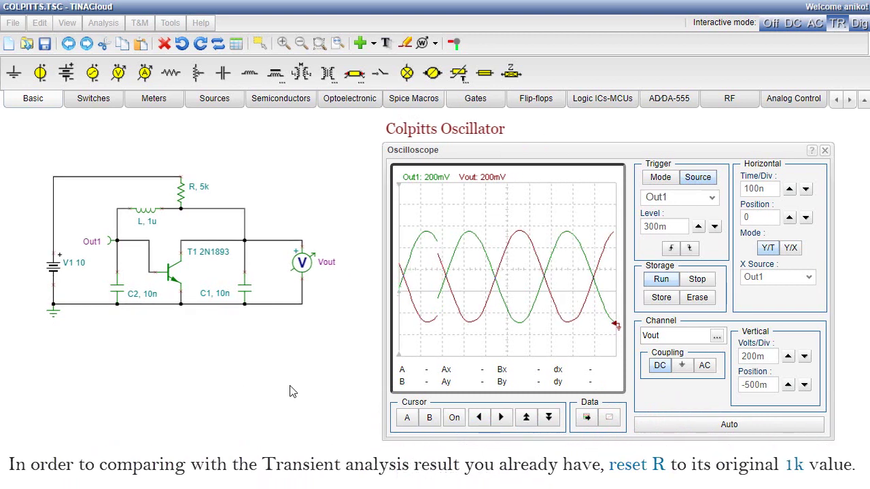
- Reset the value of resistor R on the schematic to 1k
{"action": "left_click", "coordinate": [182, 192]}
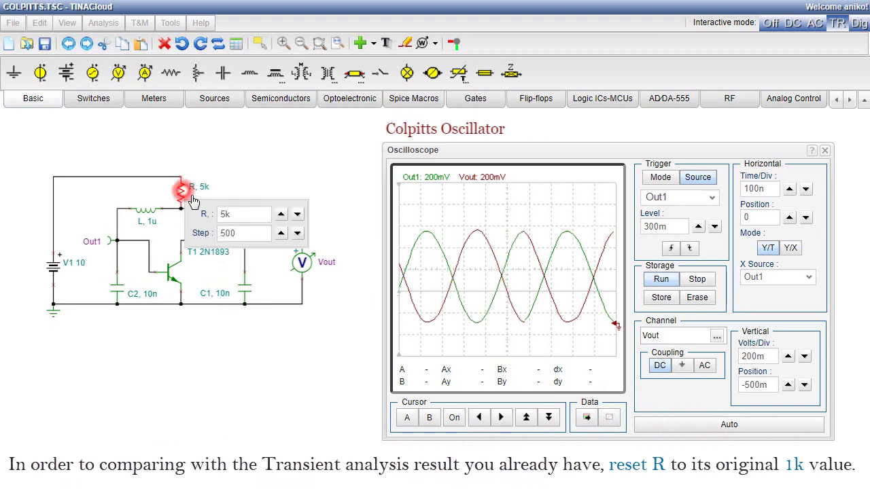
{"action": "double_click", "coordinate": [224, 214]}
{"action": "type", "text": "1k"}
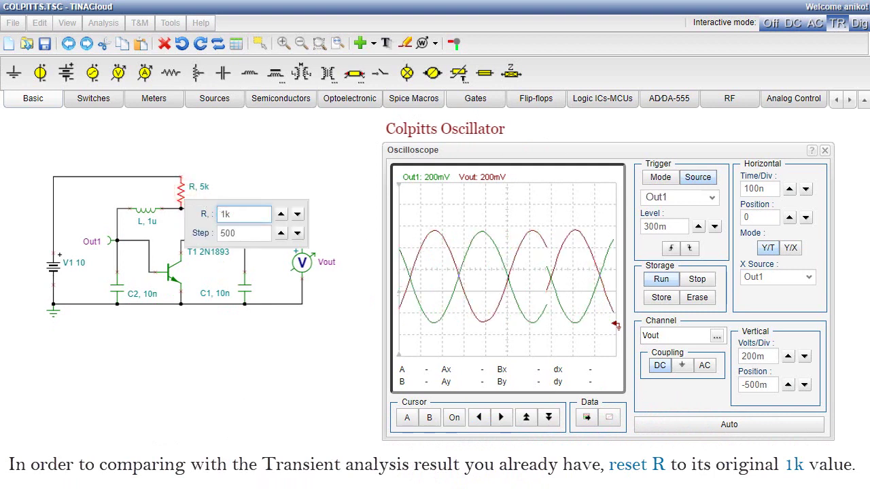
{"action": "key", "text": "Return"}
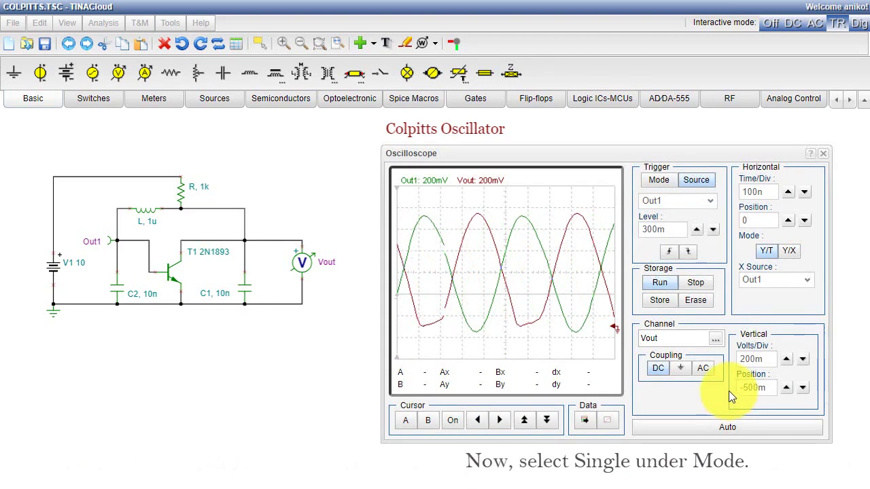
- Set the trigger mode to Single and the horizontal time scale to 500n per division
{"action": "left_click", "coordinate": [663, 182]}
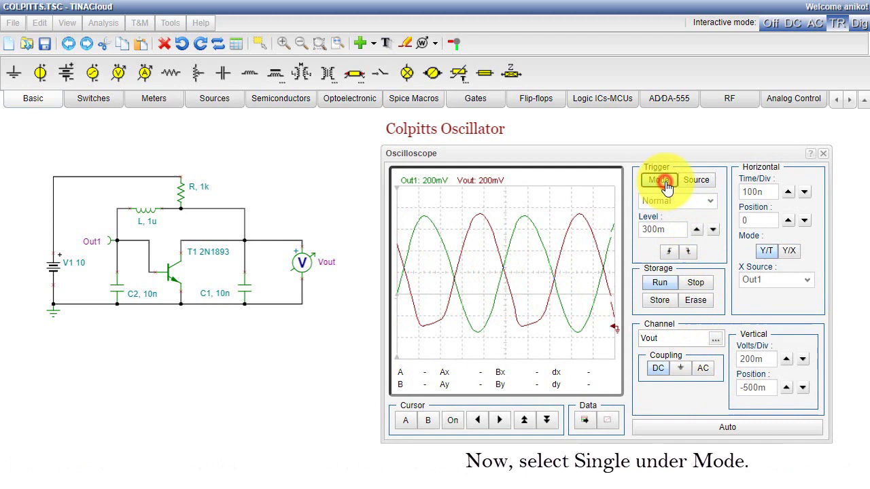
{"action": "left_click", "coordinate": [709, 201]}
{"action": "left_click", "coordinate": [696, 215]}
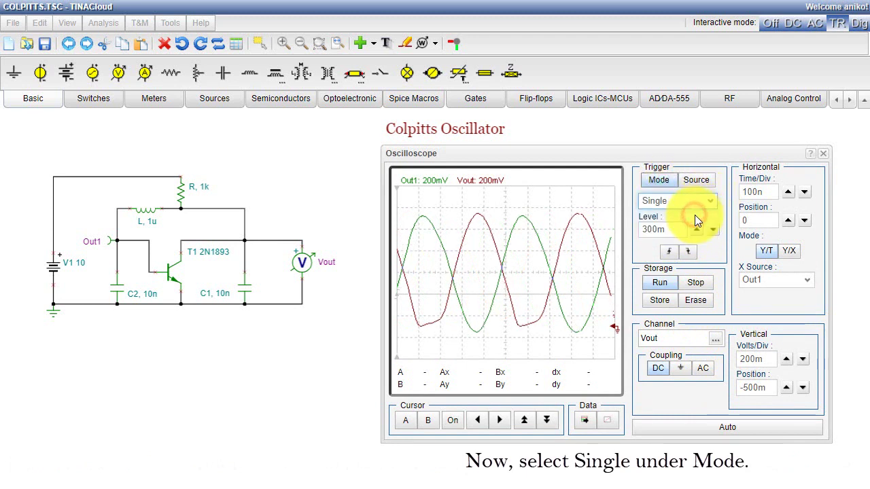
{"action": "left_click", "coordinate": [747, 193]}
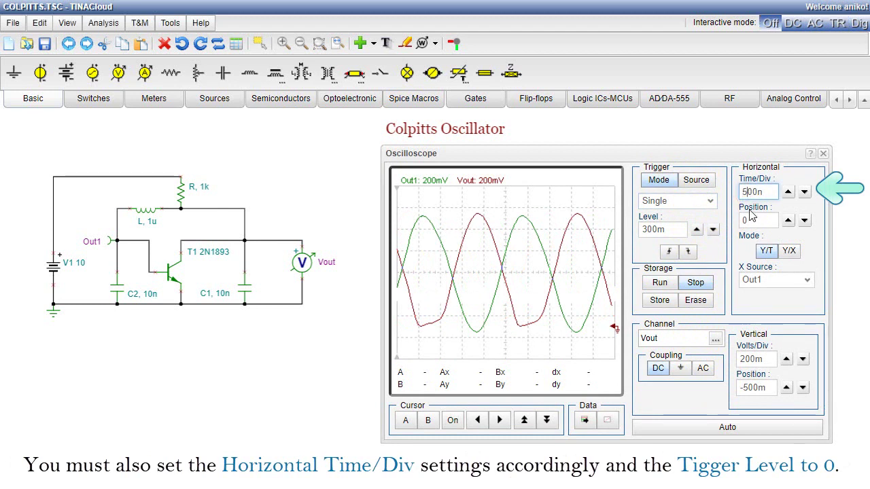
- Set the trigger level to 0 and run the oscilloscope
{"action": "left_click", "coordinate": [662, 229]}
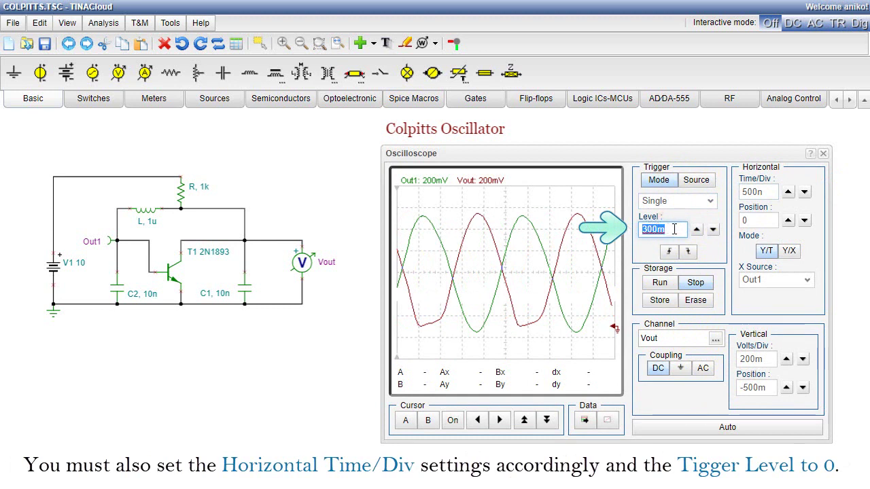
{"action": "type", "text": "0"}
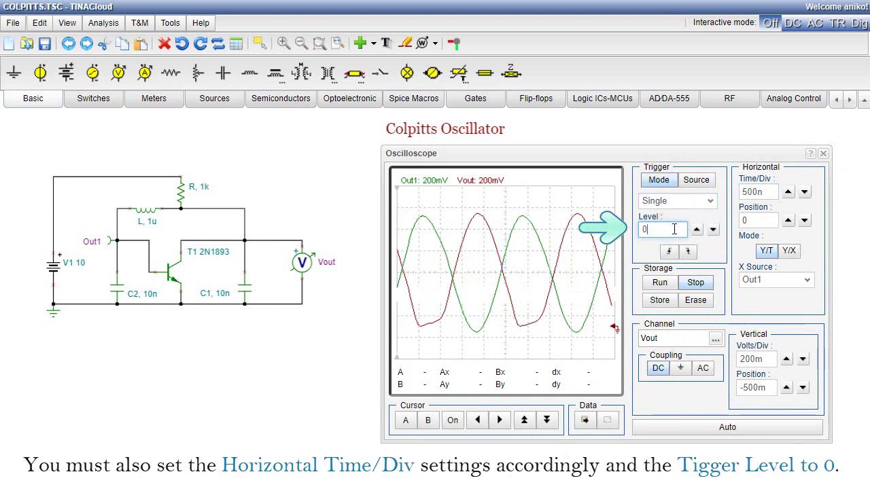
{"action": "left_click", "coordinate": [657, 285]}
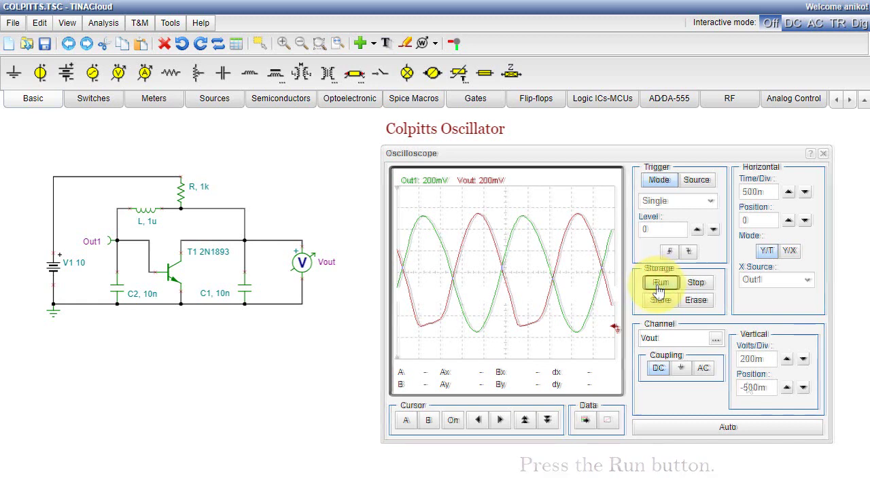